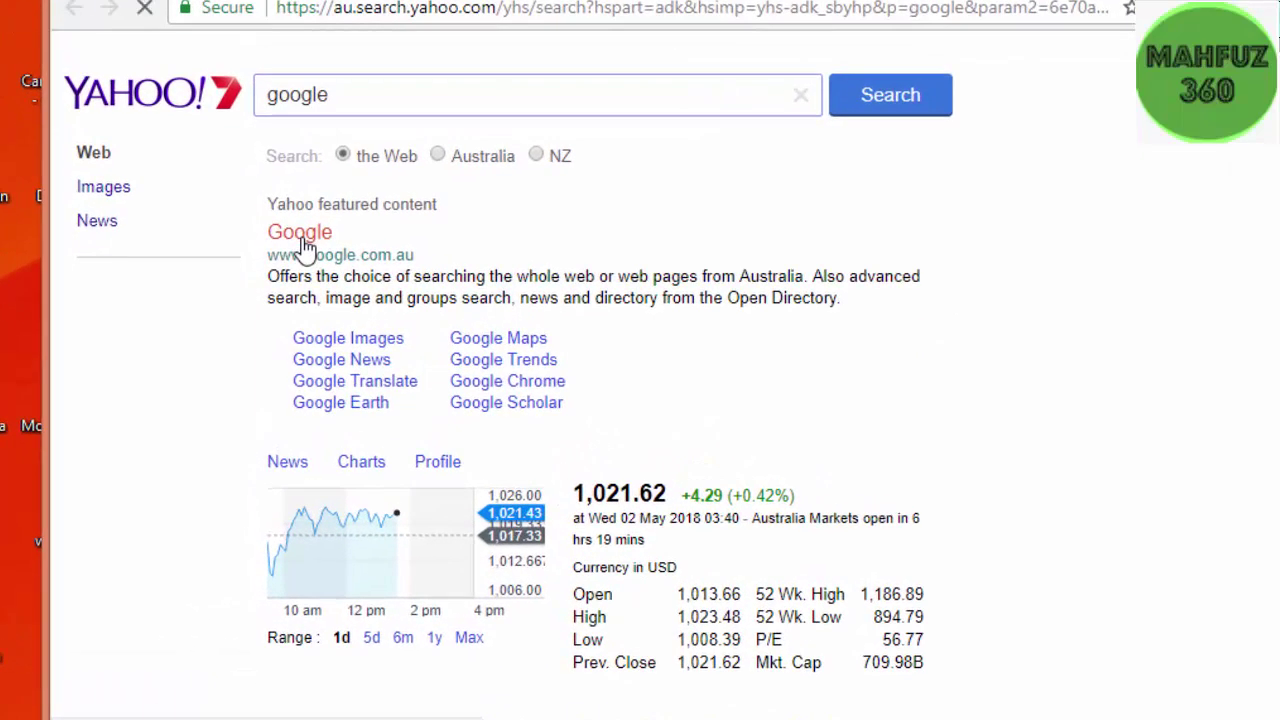
Open the Google Australia site from the search results, and copy the MediaFire link for Adobe Photoshop 7.0 from the untitled Notepad note.
left_click(302, 239)
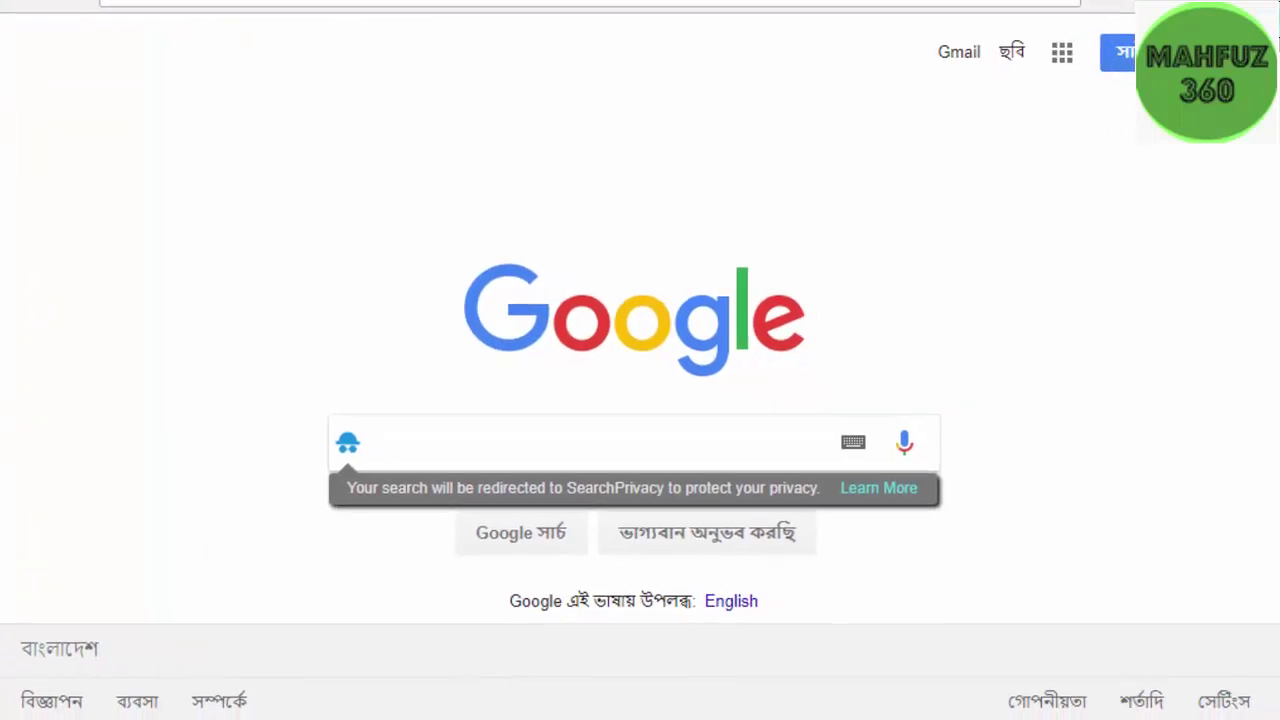
key("alt+Tab")
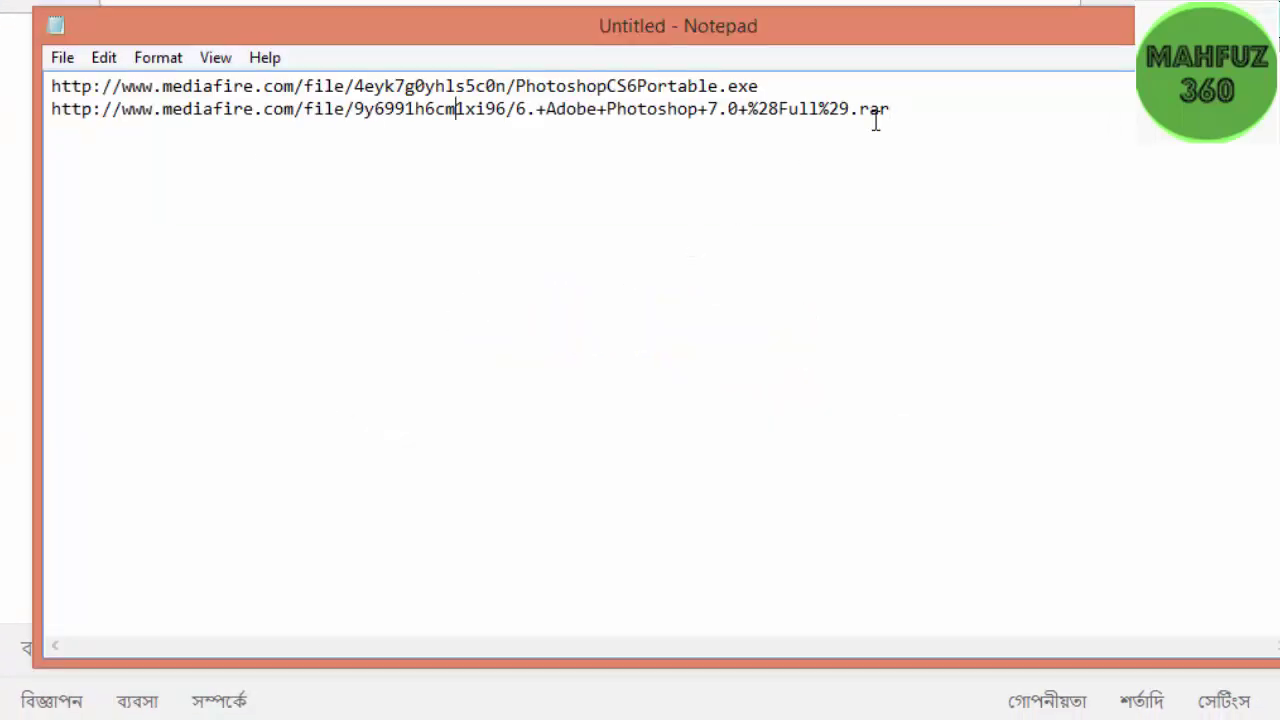
left_click_drag(892, 109, 536, 110)
left_click_drag(393, 144, 126, 157)
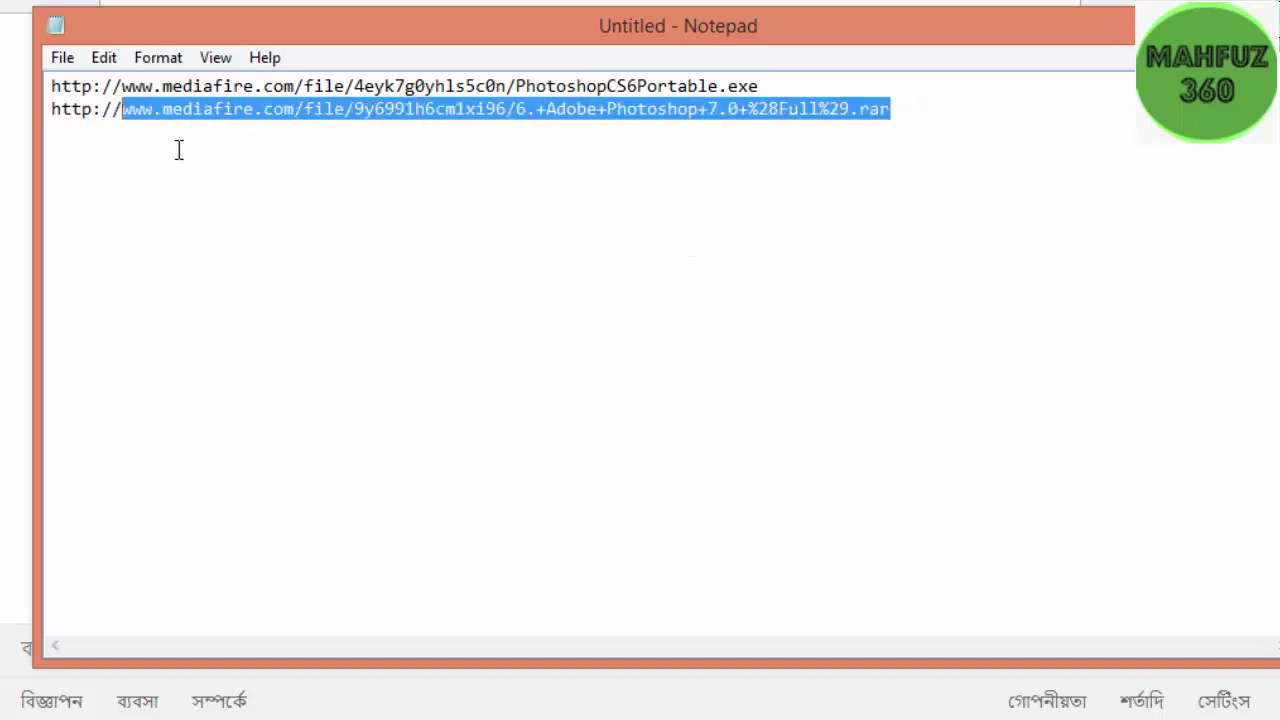
right_click(284, 113)
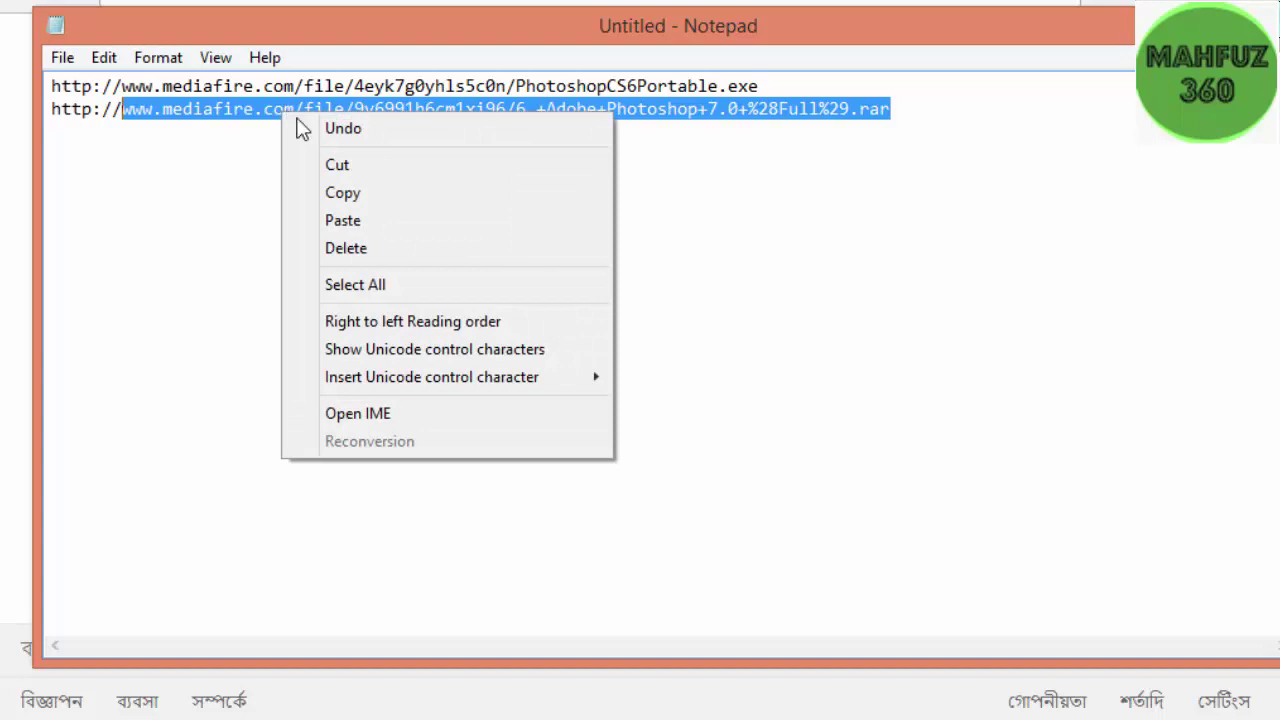
left_click(343, 193)
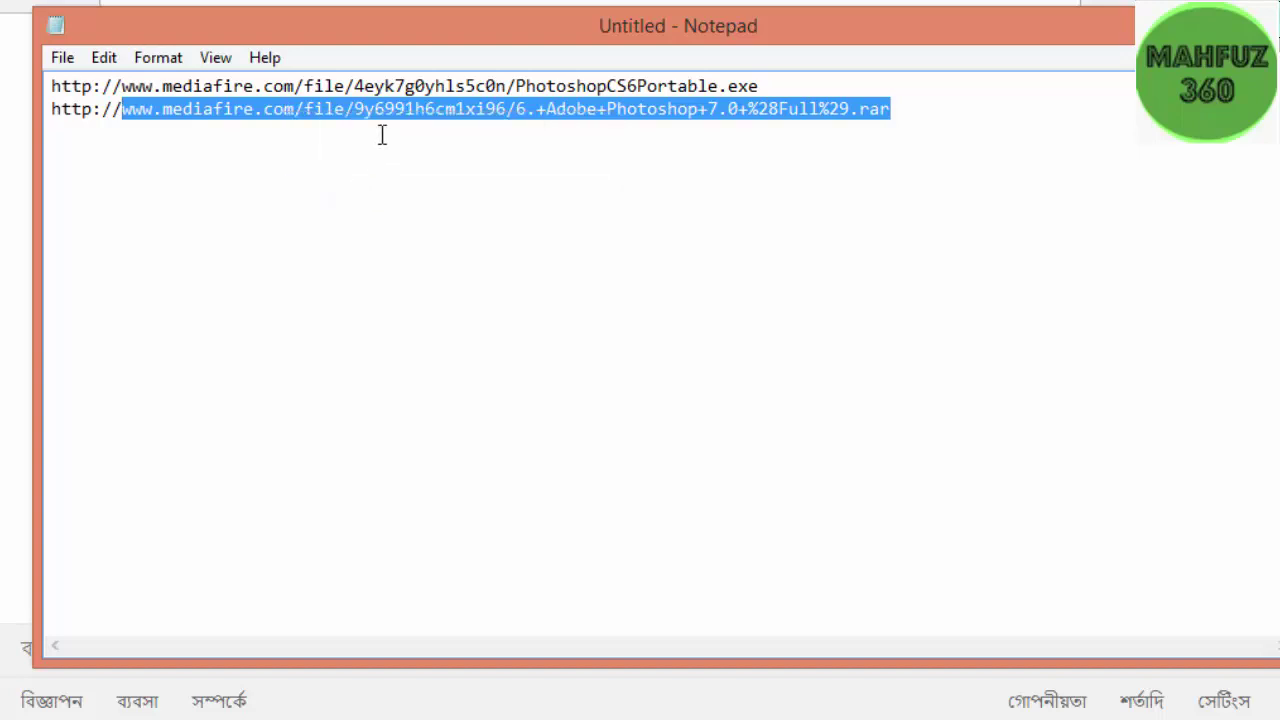
Switch back to Chrome, load the copied MediaFire link in the Google tab, and download the Adobe Photoshop 7.0 (Full) archive.
key("alt+Tab")
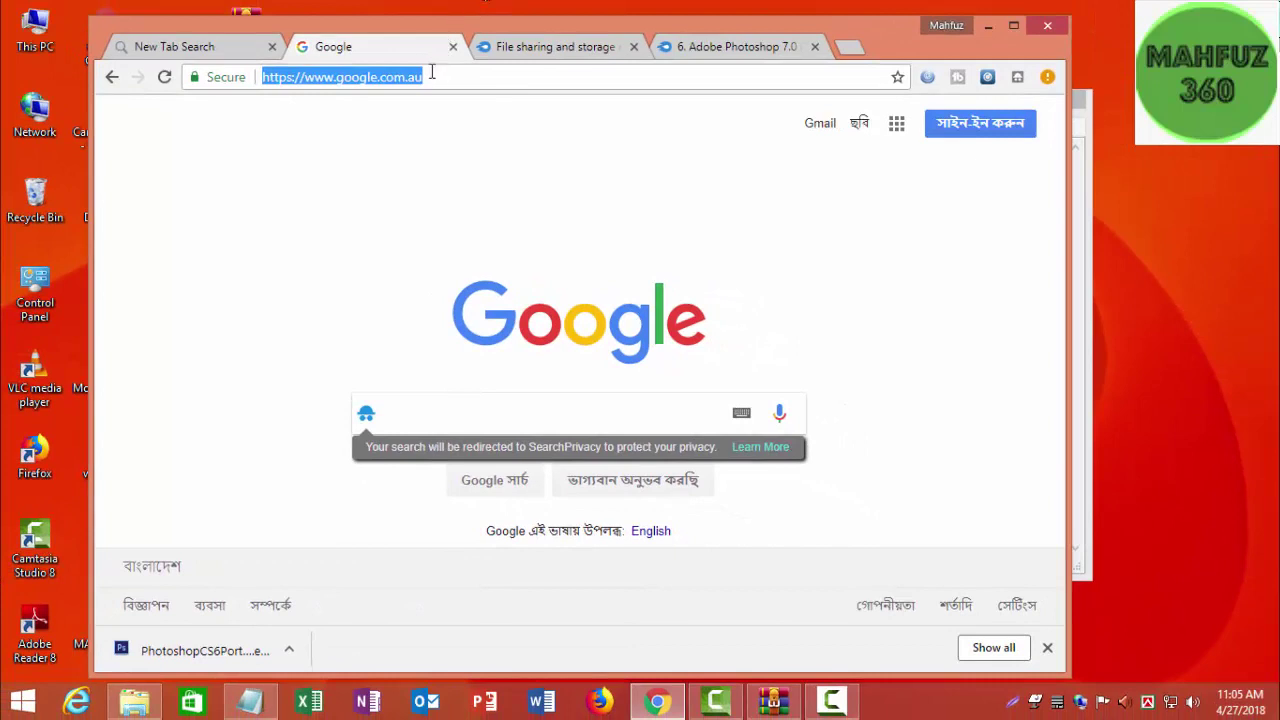
right_click(432, 73)
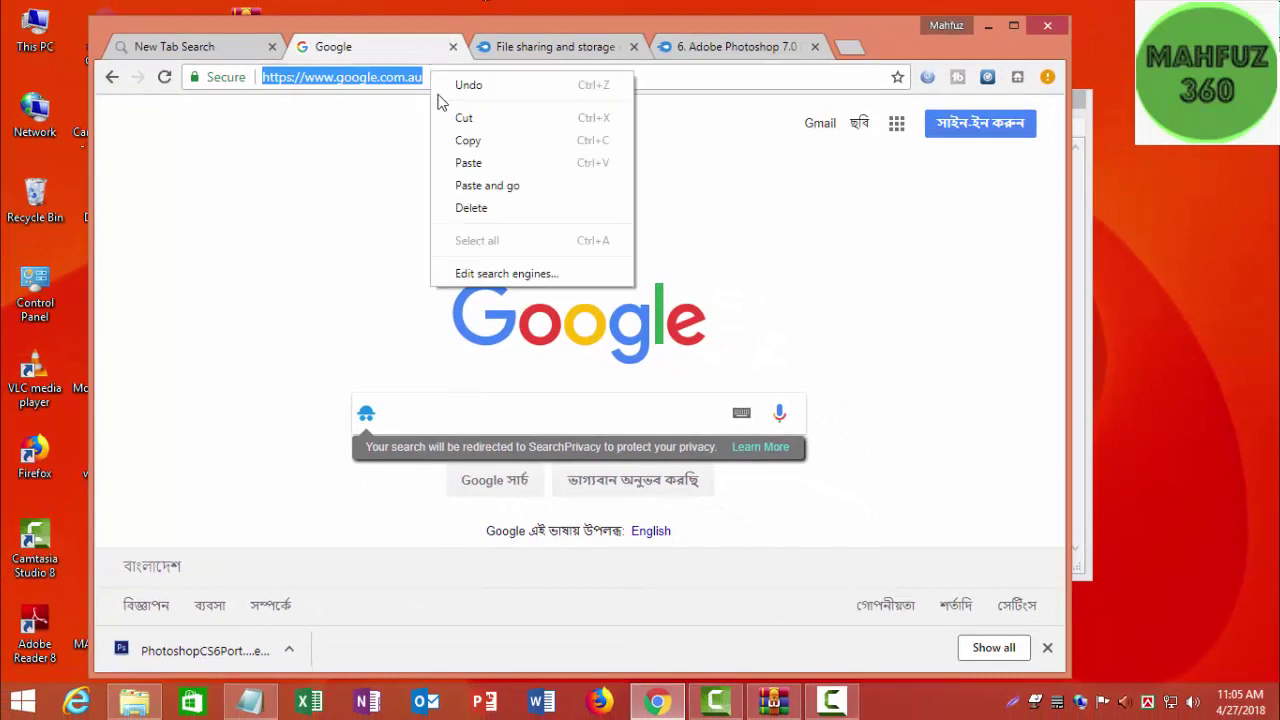
left_click(461, 165)
key("Return")
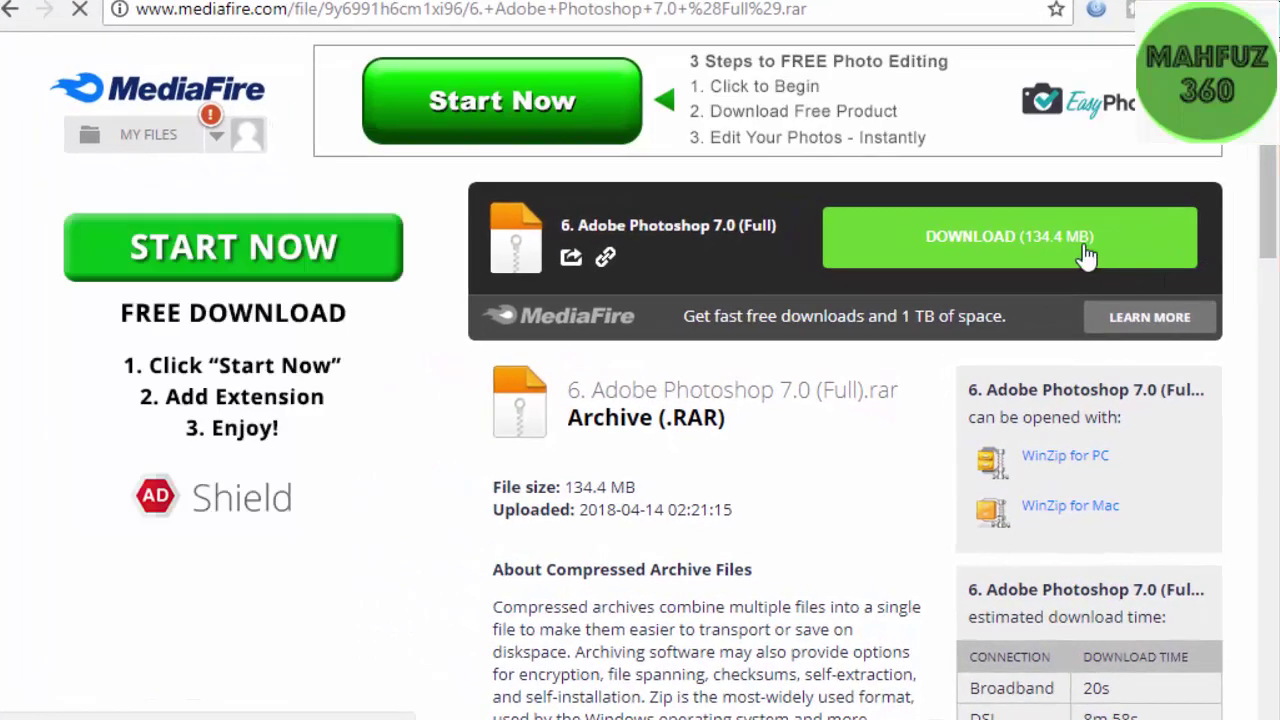
left_click(980, 240)
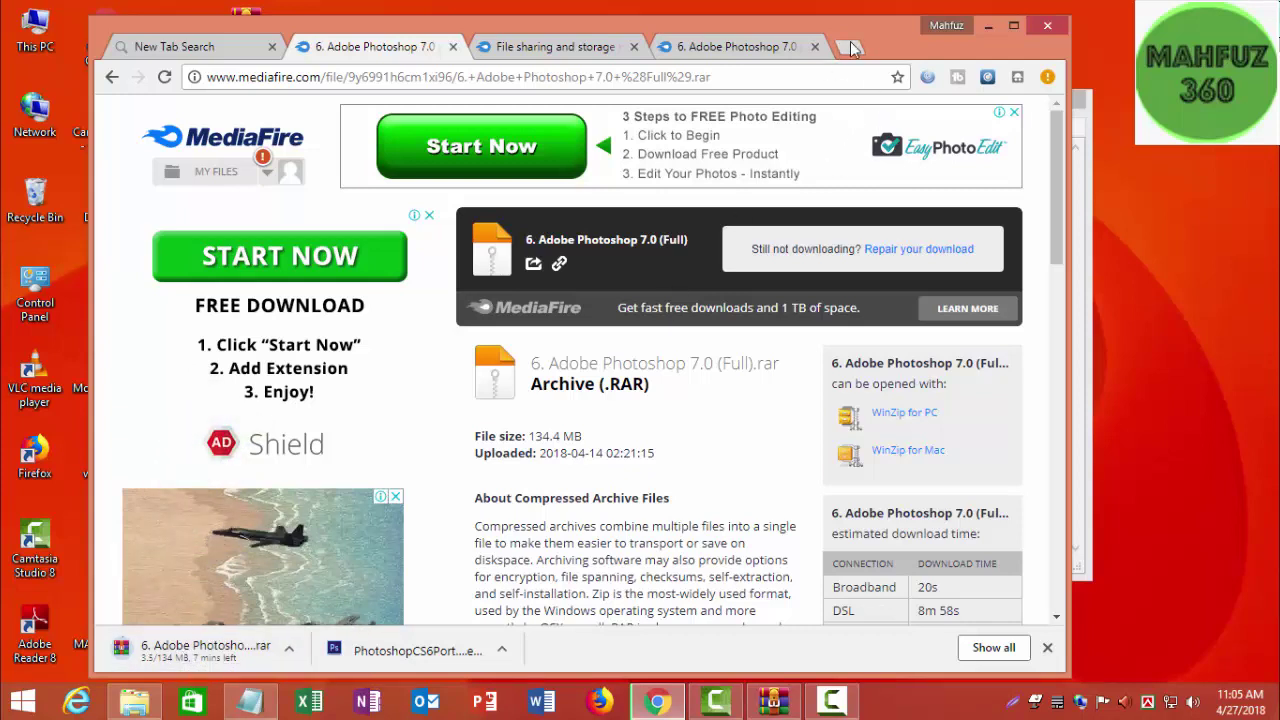
Minimise the browser and the note, and open the Adobe Photoshop 7.0 (Full) folder inside the desktop archive in WinRAR.
left_click(986, 26)
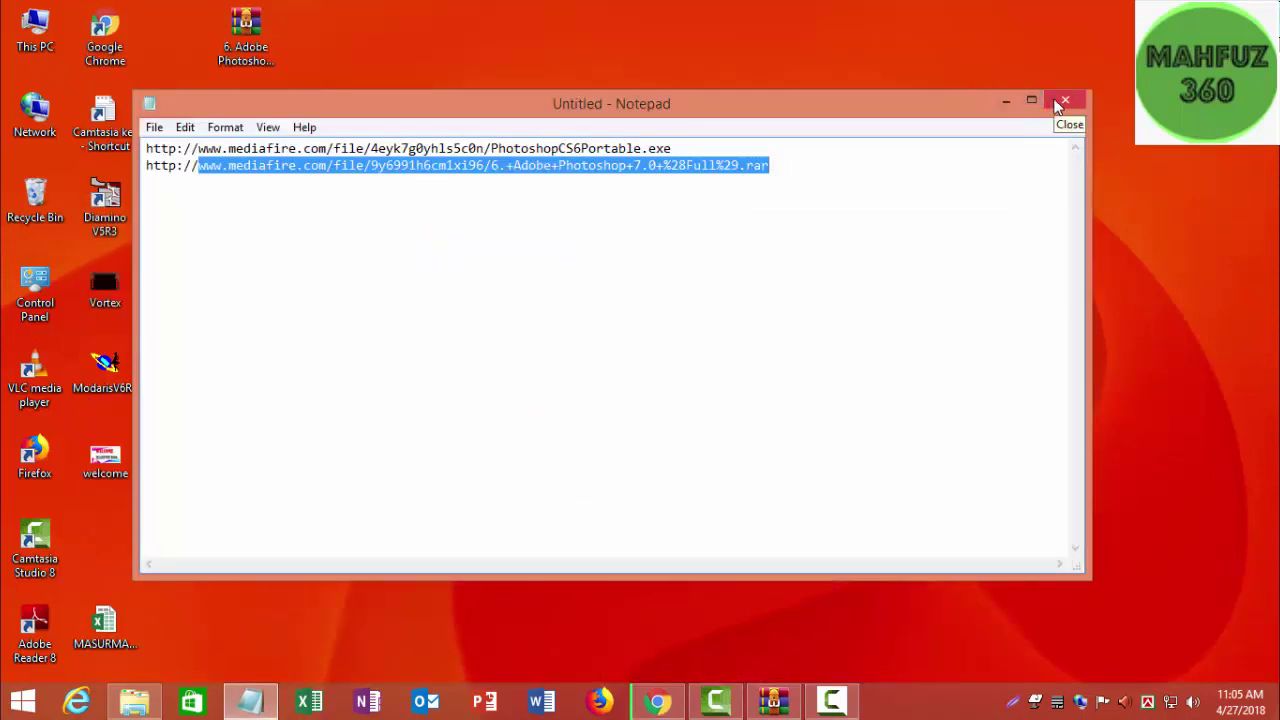
left_click(1008, 102)
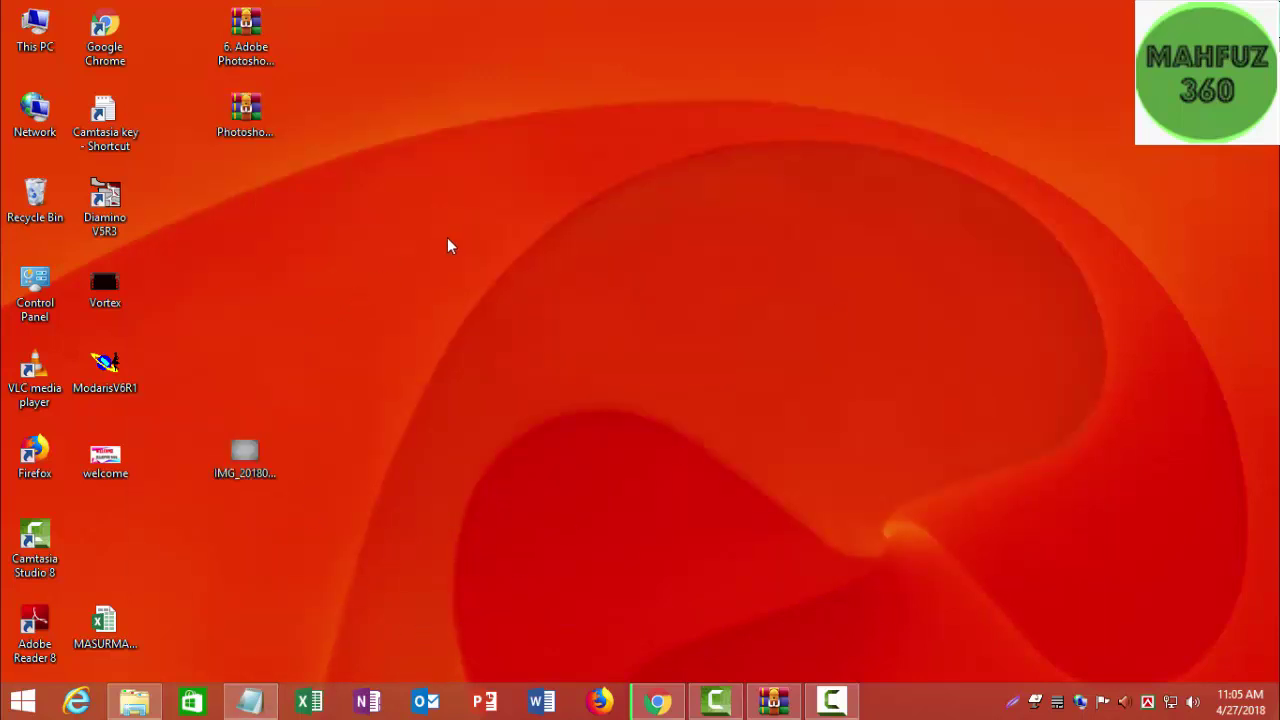
double_click(255, 58)
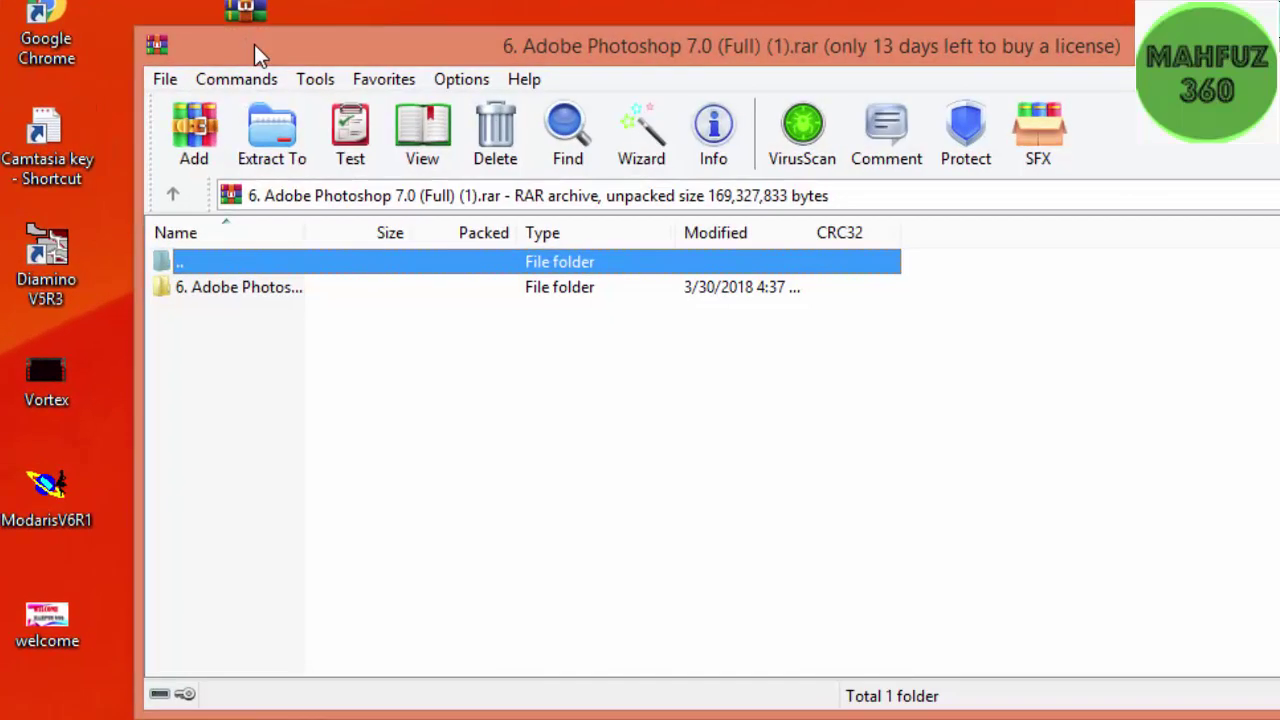
left_click(183, 319)
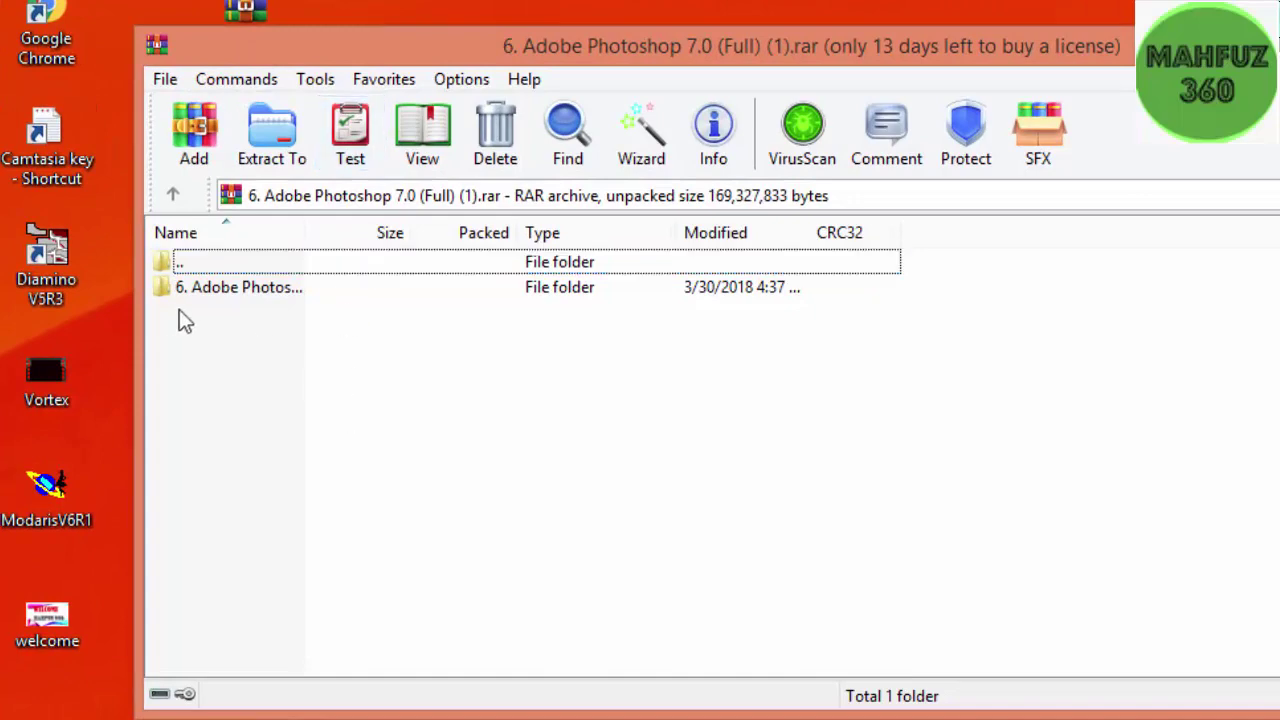
double_click(255, 290)
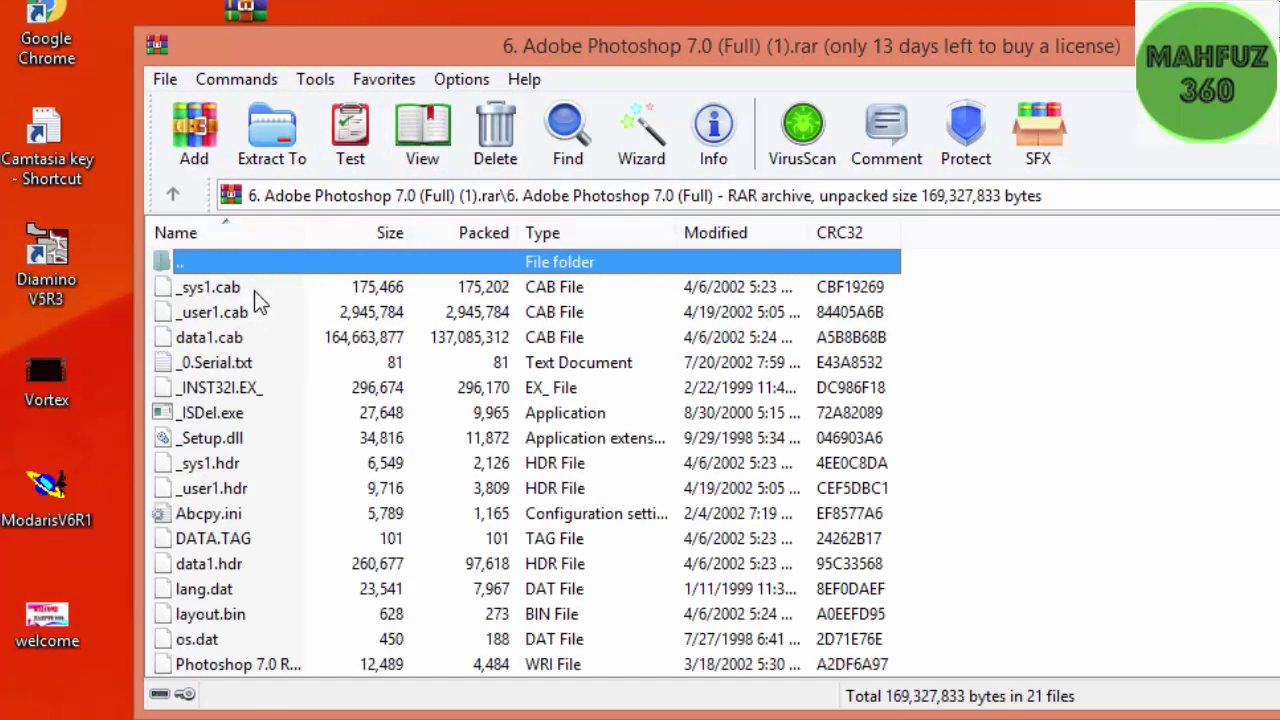
View and close _0.Serial.txt, and run Setup.exe from the archive folder, closing the archive window.
double_click(228, 367)
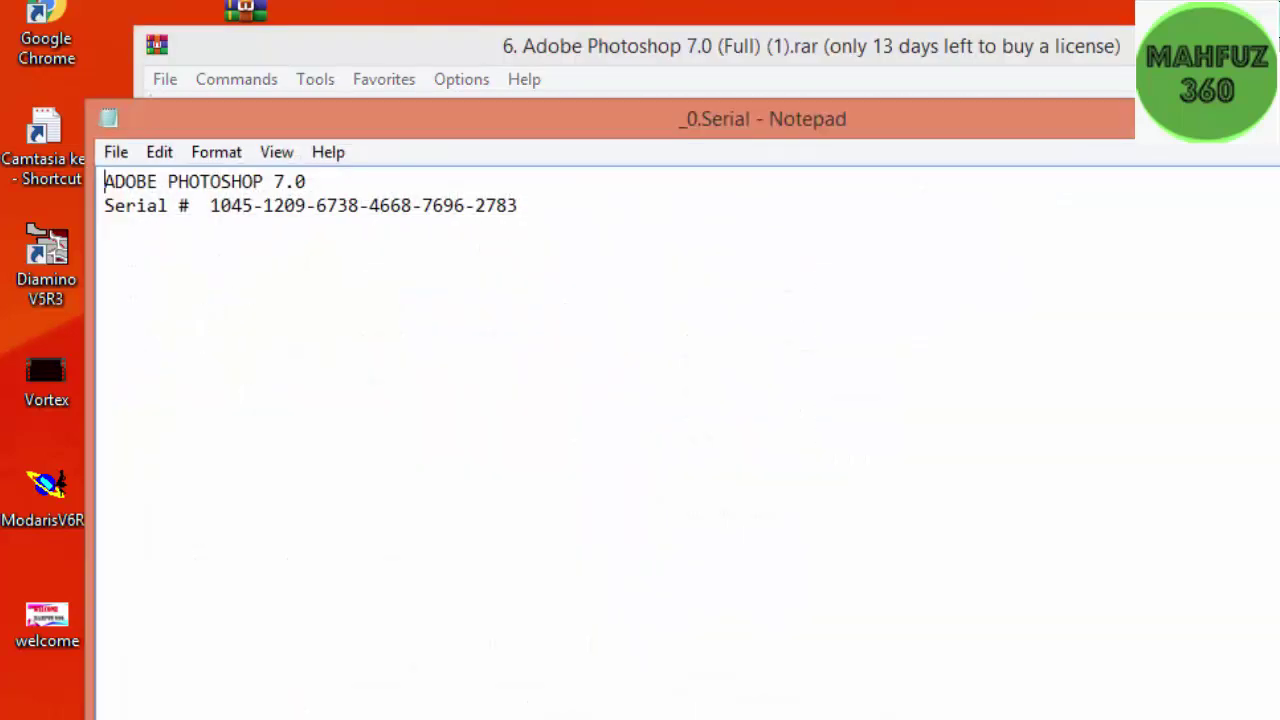
left_click(1257, 118)
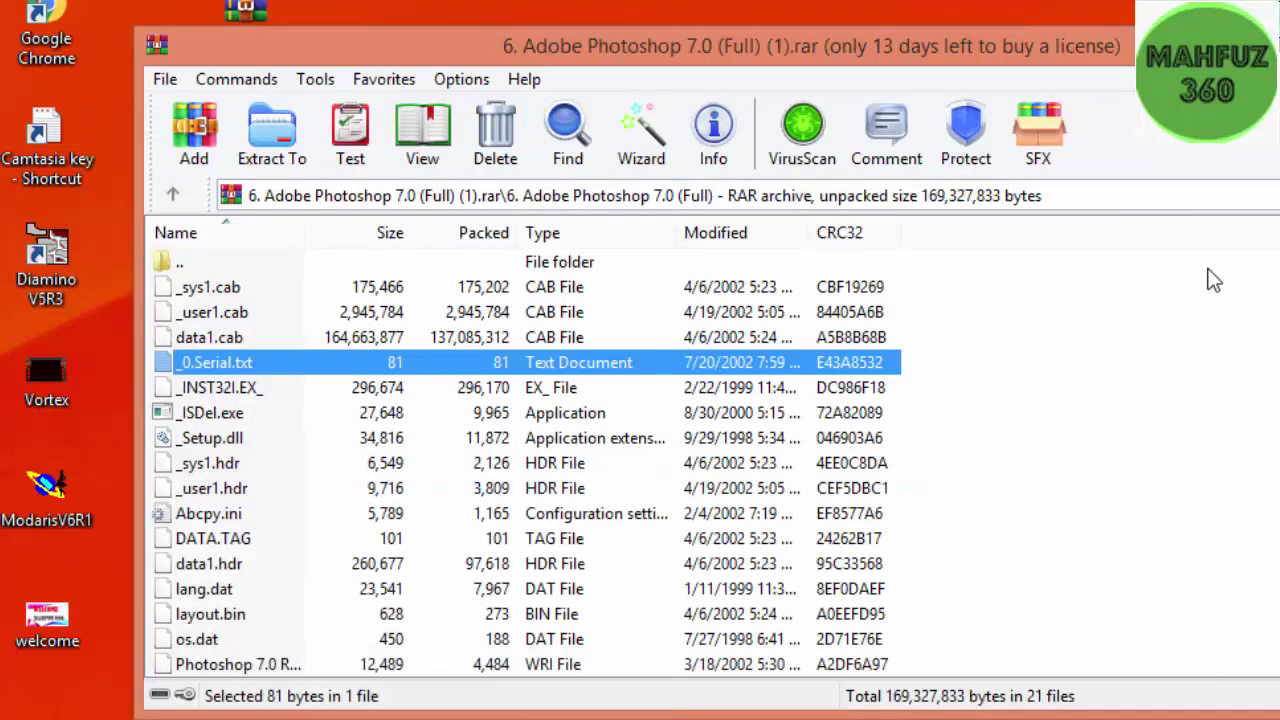
scroll(1214, 277, "down", 2)
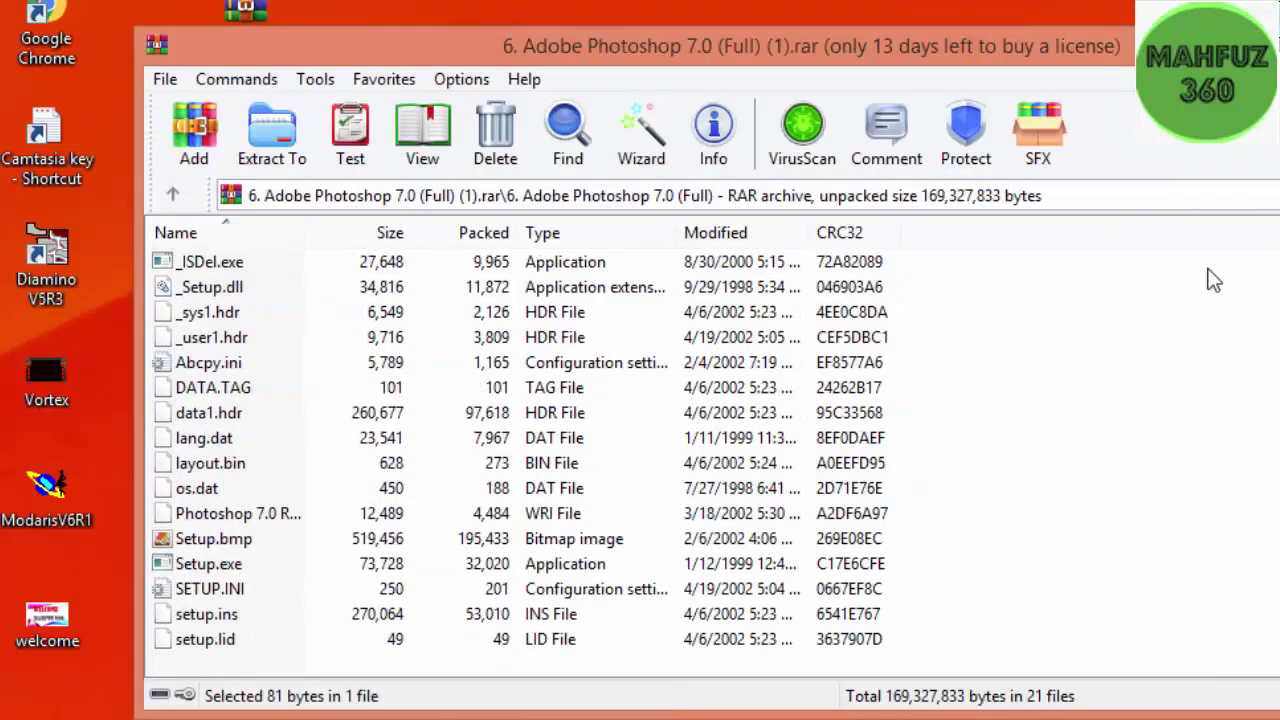
double_click(190, 566)
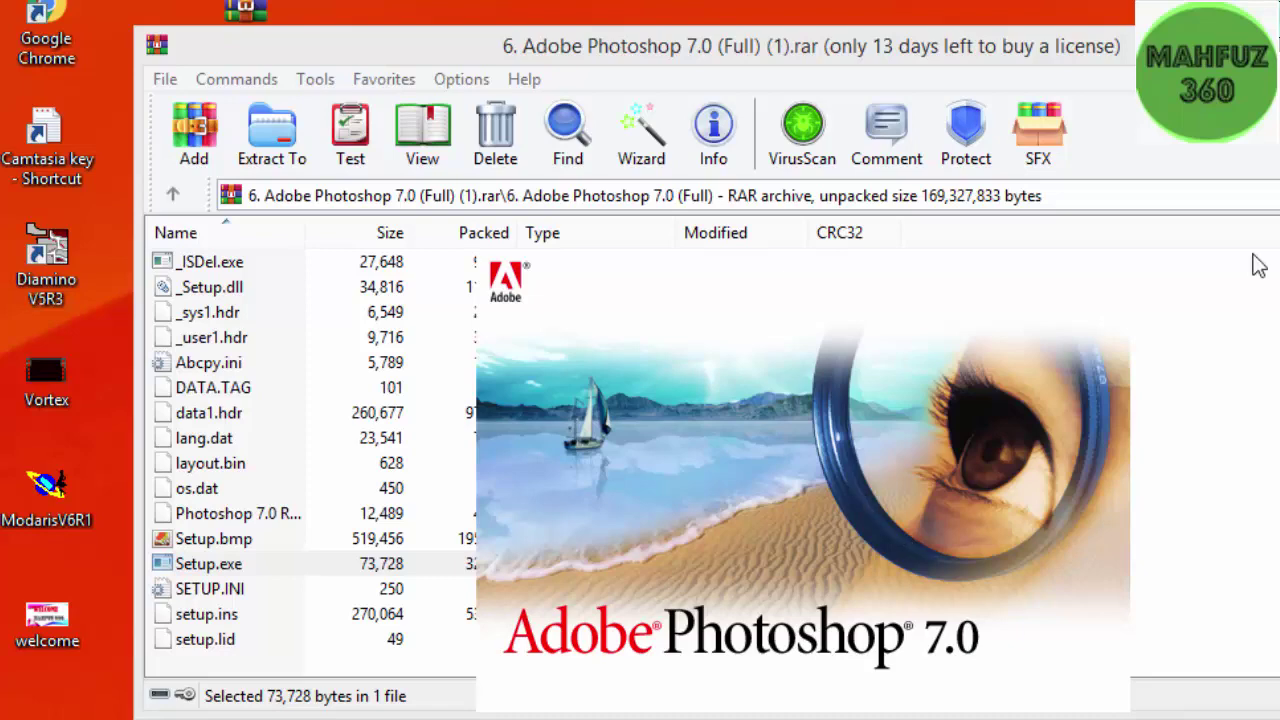
left_click(1257, 40)
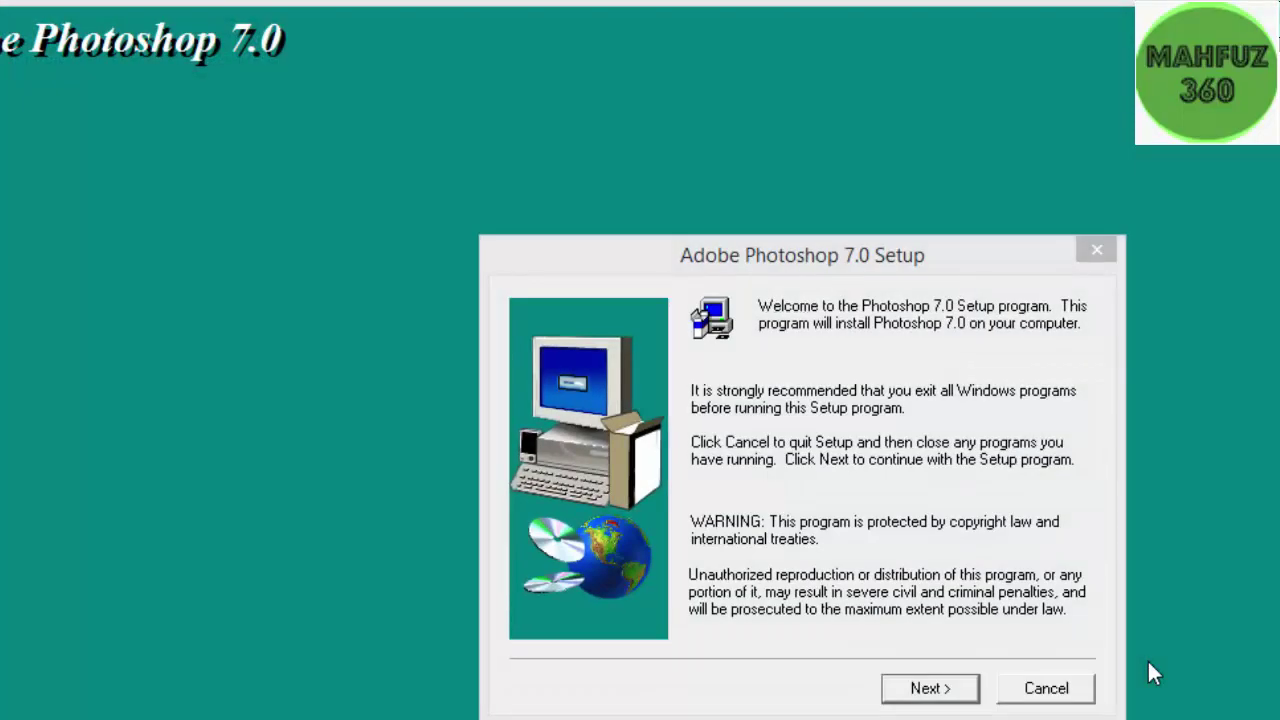
Start the Photoshop 7.0 setup, keep US English as the agreement language, and accept the software license agreement.
left_click(928, 689)
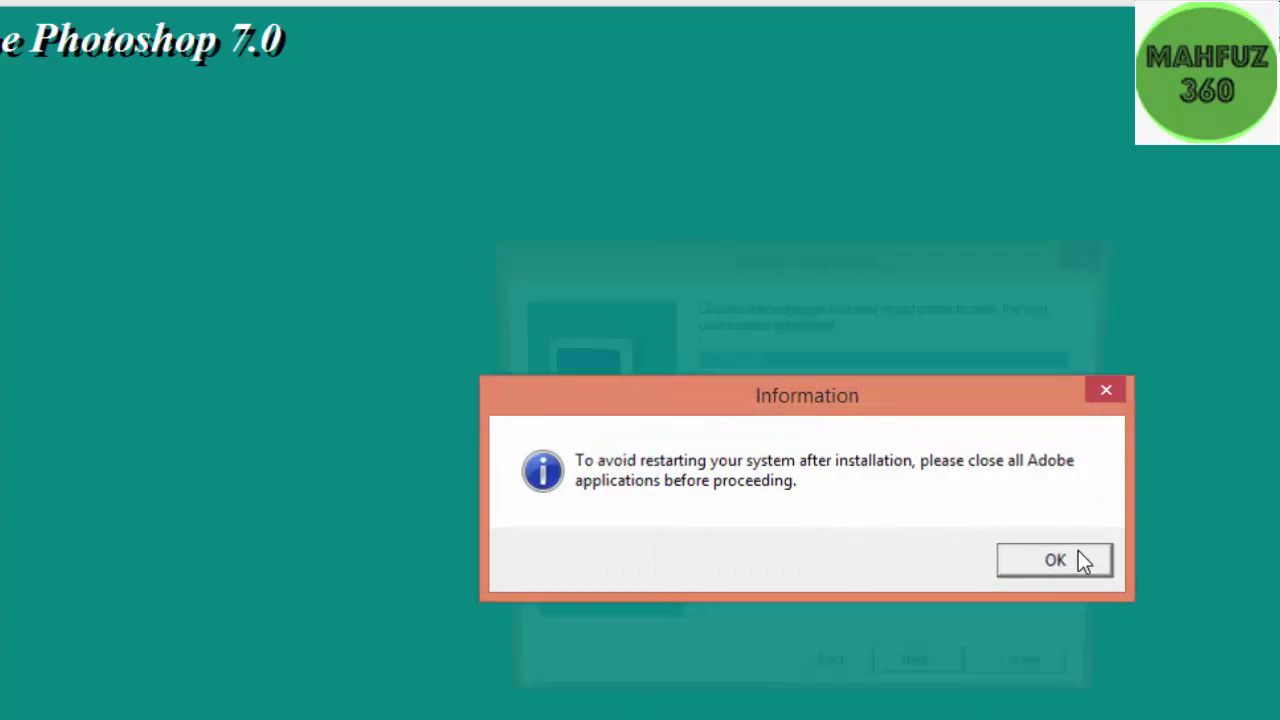
left_click(1055, 560)
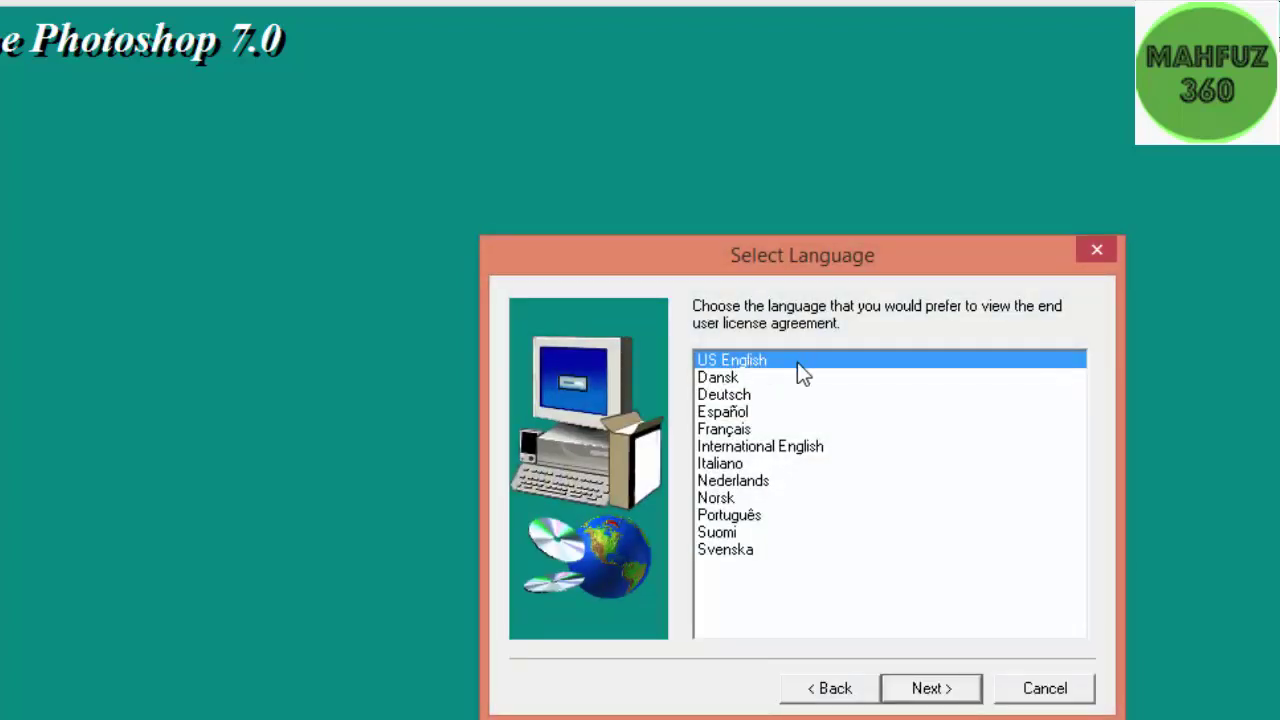
left_click(933, 688)
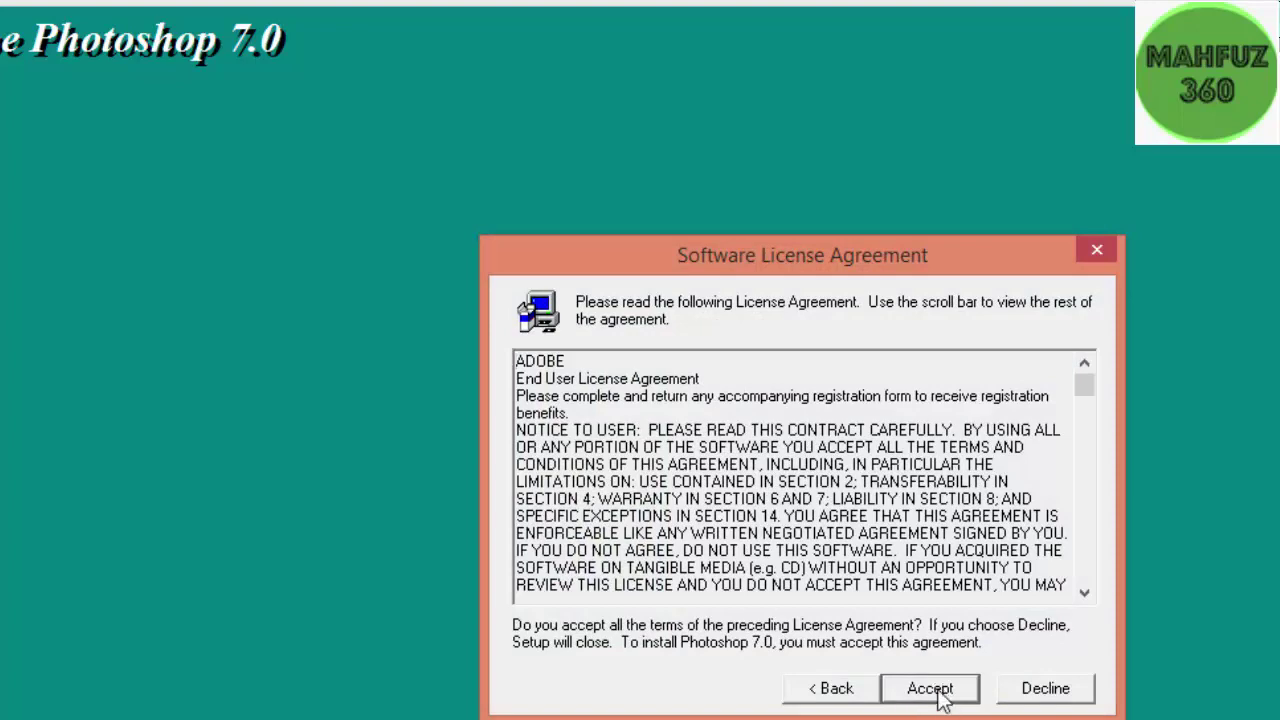
left_click(940, 696)
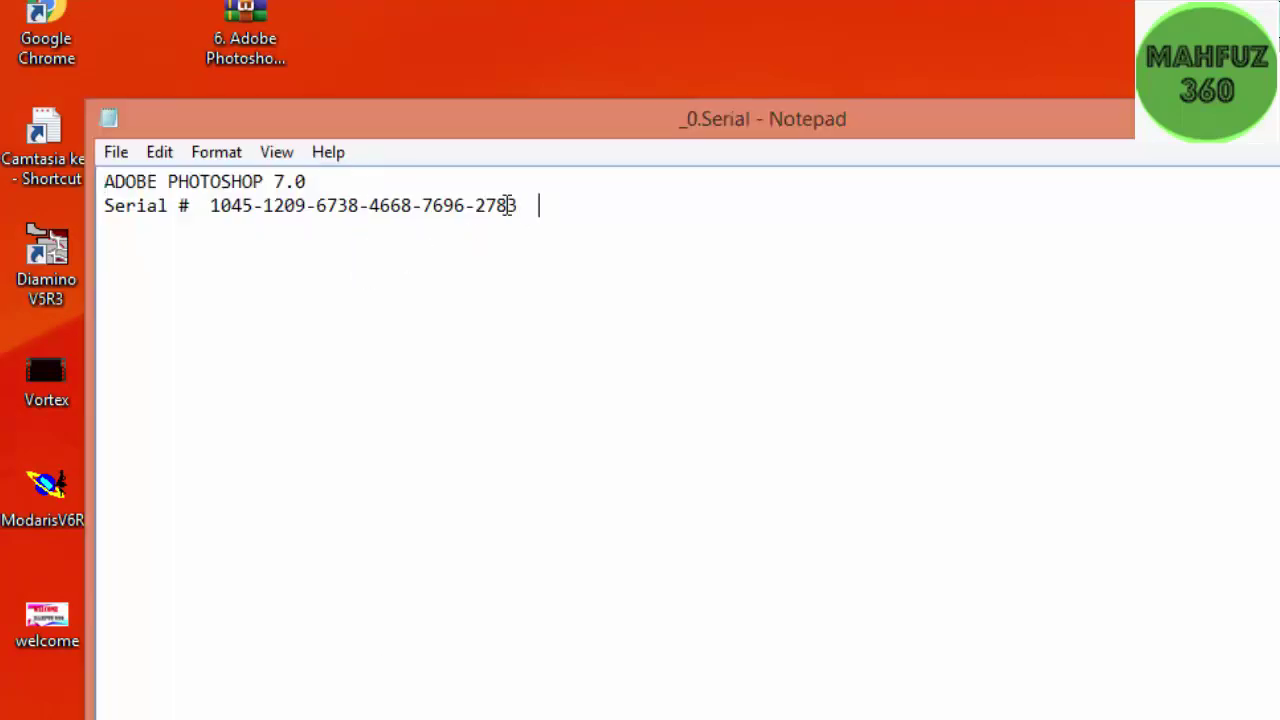
Copy the full serial number from the _0.Serial file in Notepad.
left_click_drag(540, 205, 211, 214)
right_click(319, 206)
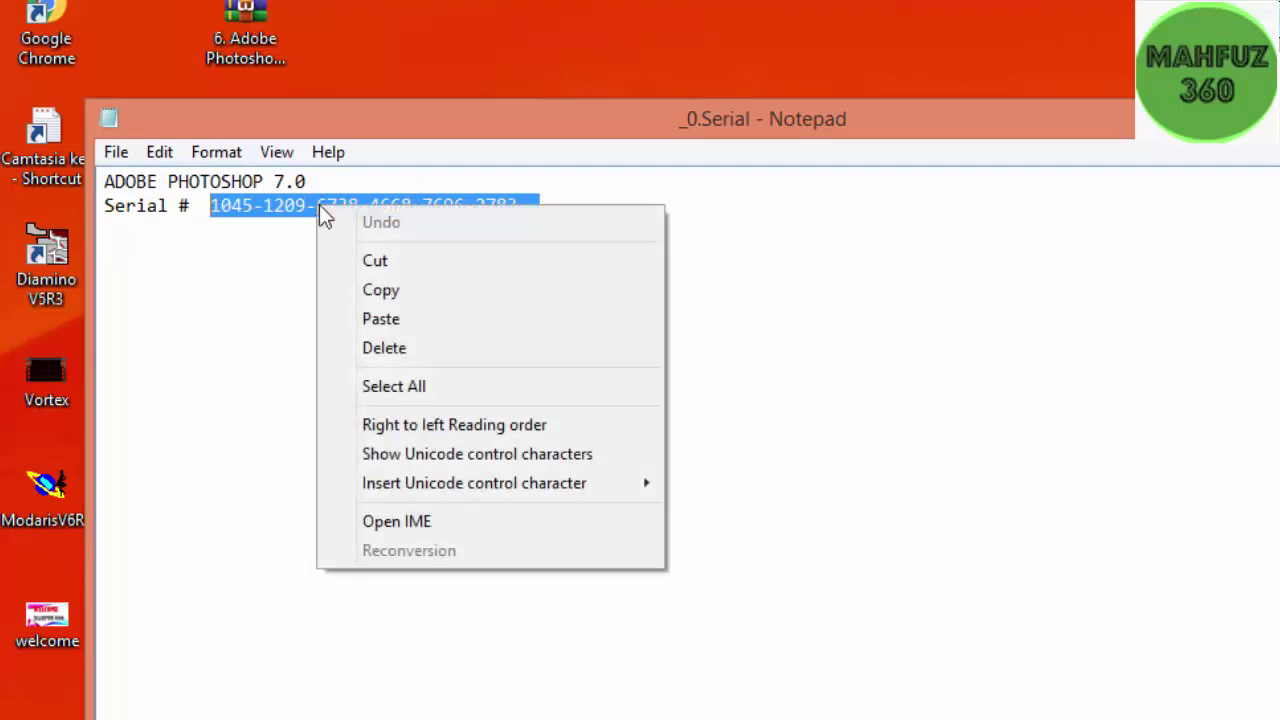
left_click(399, 296)
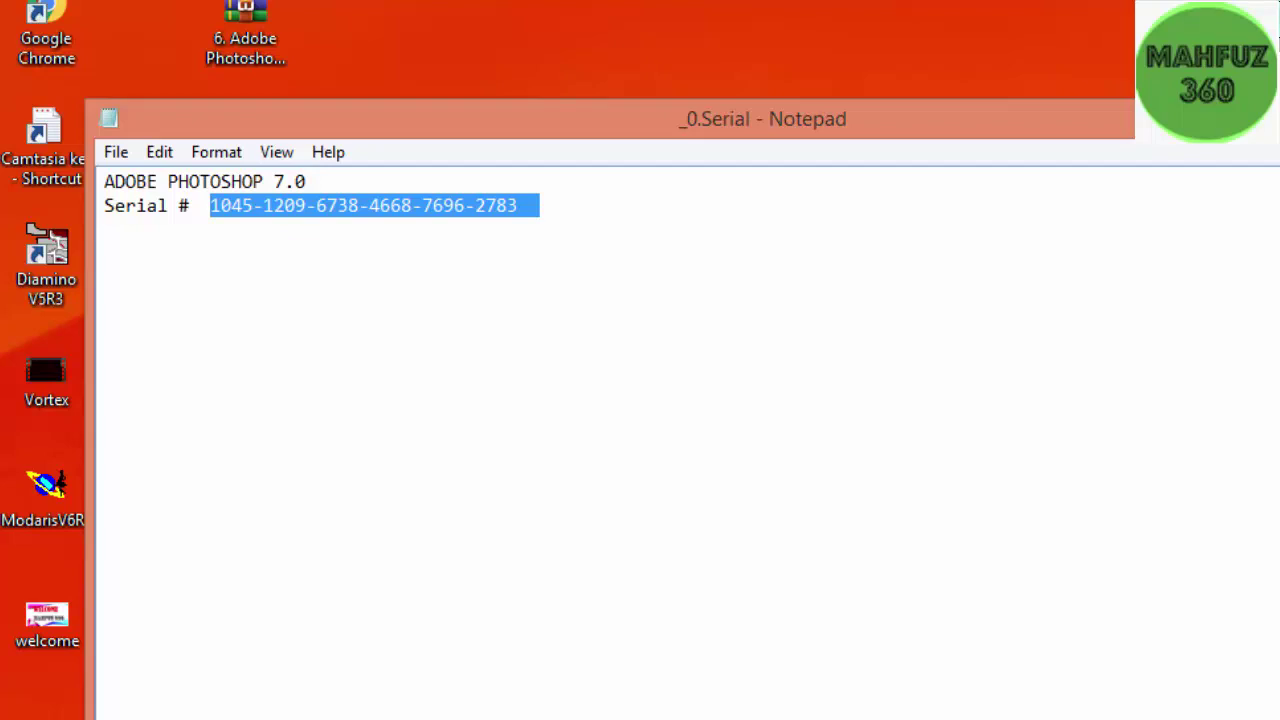
Switch to the Photoshop setup, paste the copied licence key into the Serial Number field, and confirm the registration information.
key("alt+Tab")
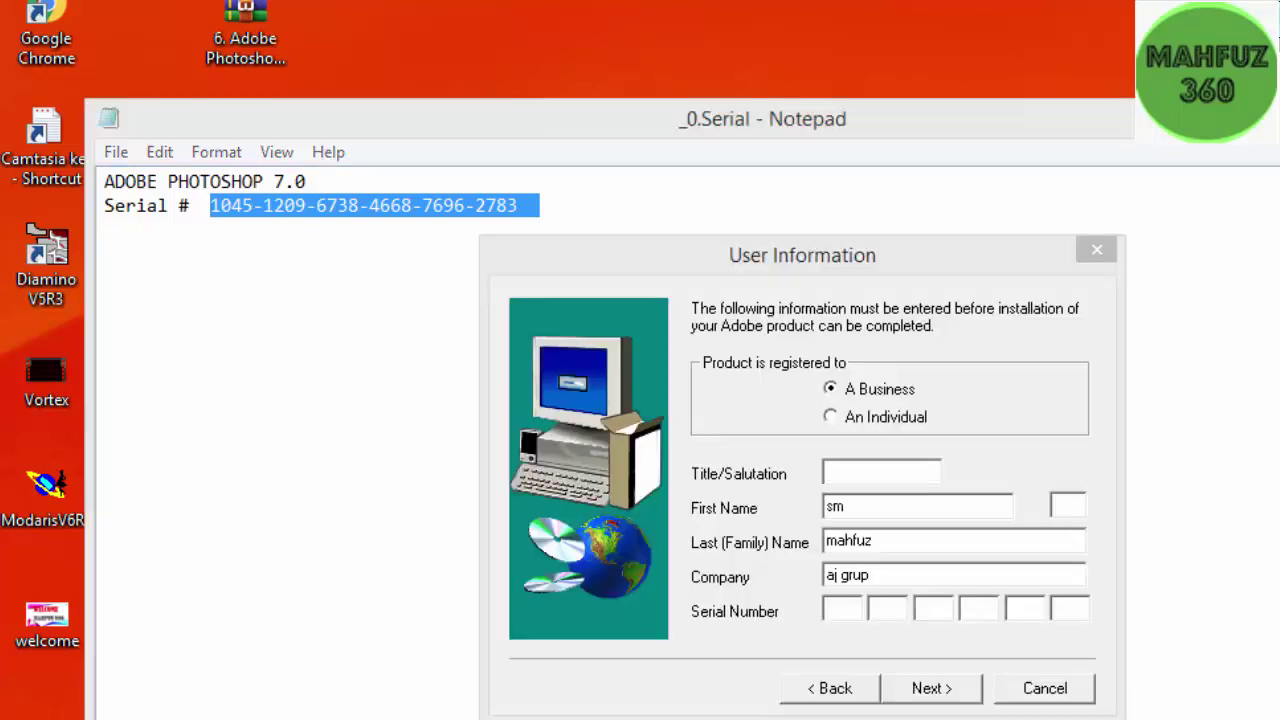
left_click(845, 608)
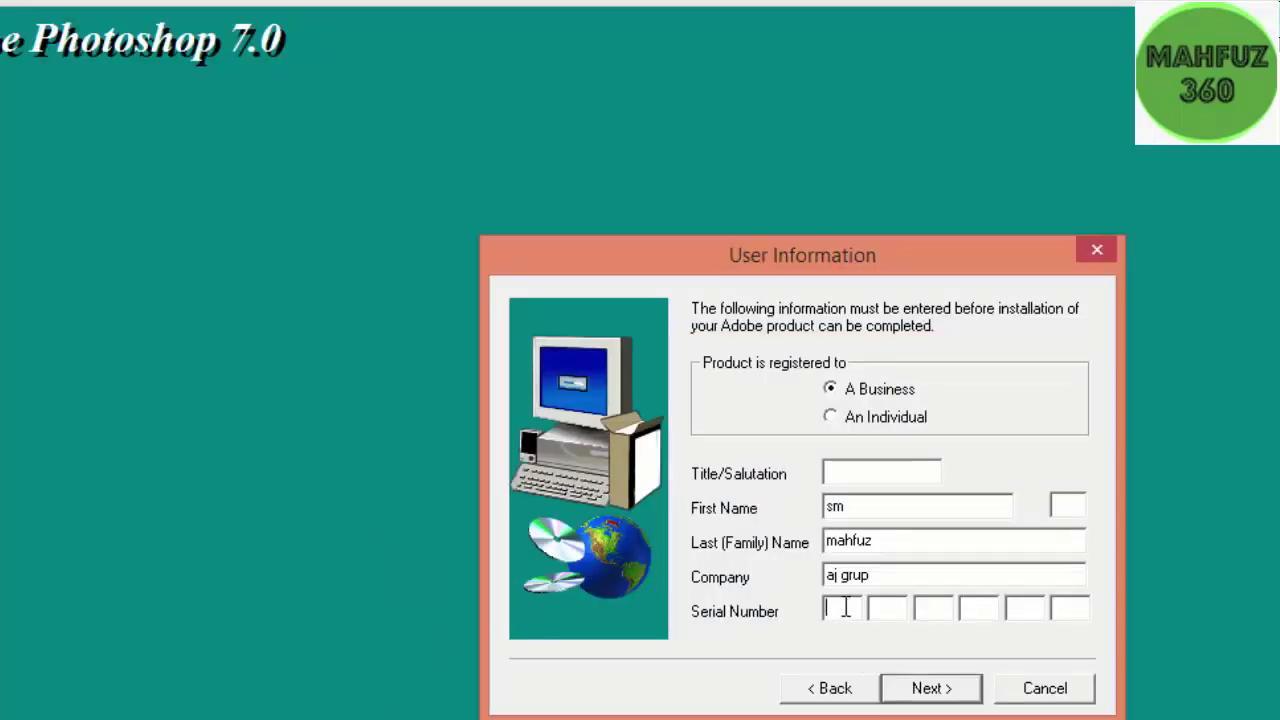
right_click(845, 608)
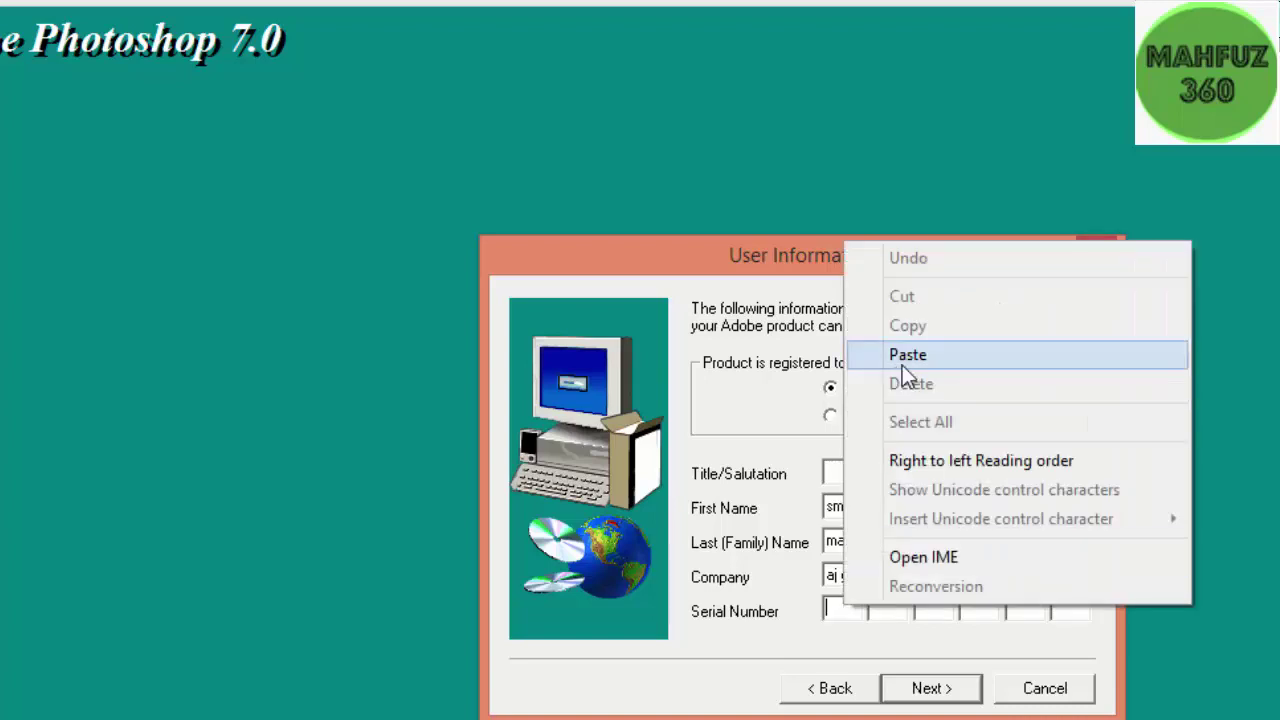
left_click(903, 364)
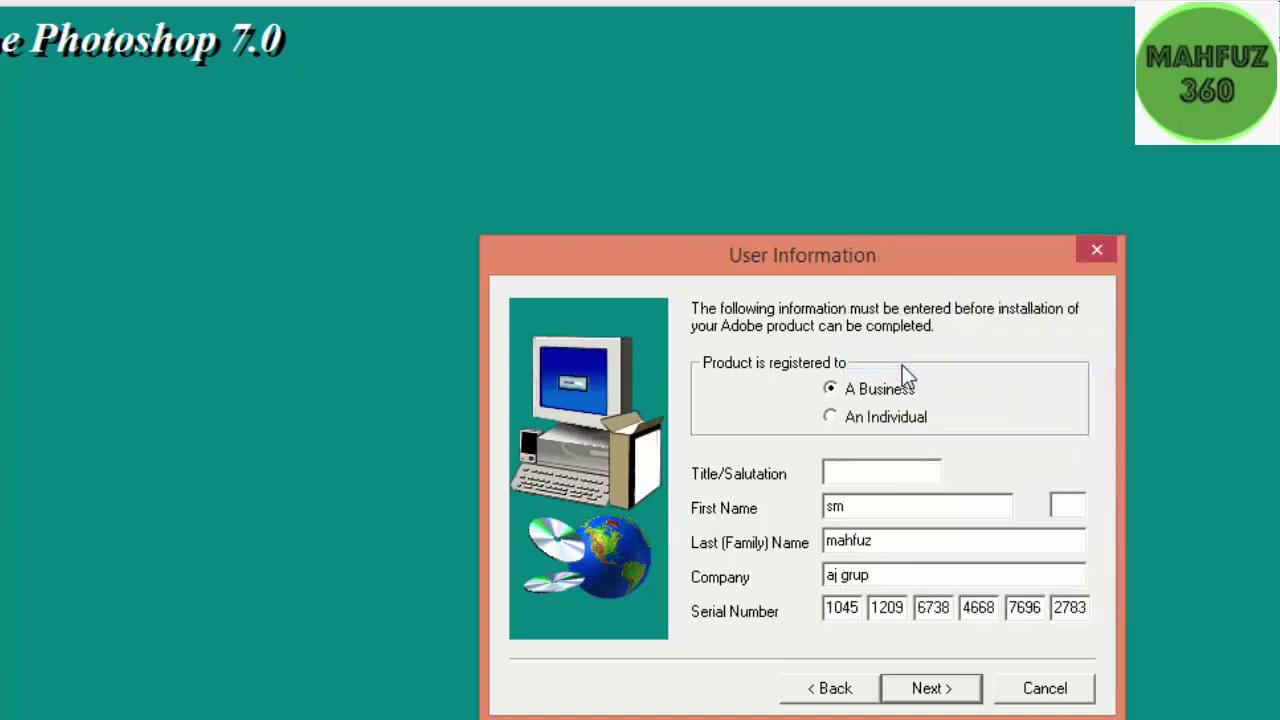
left_click(928, 692)
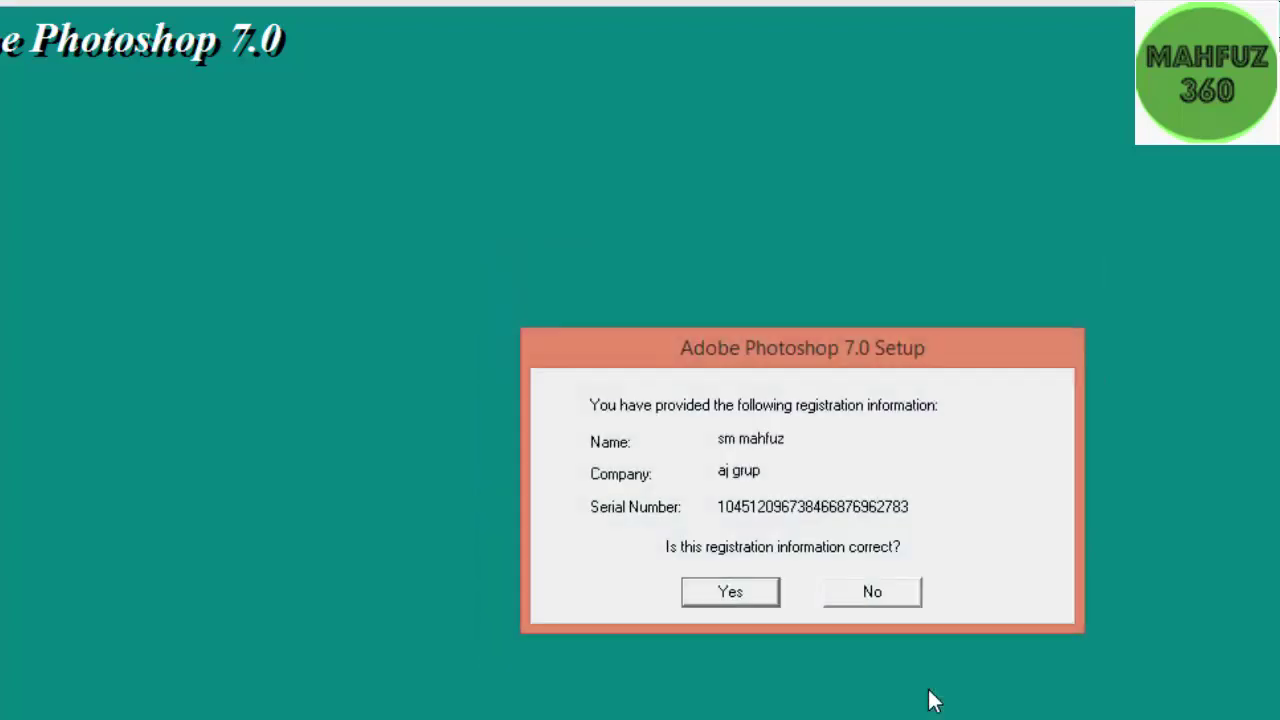
left_click(736, 594)
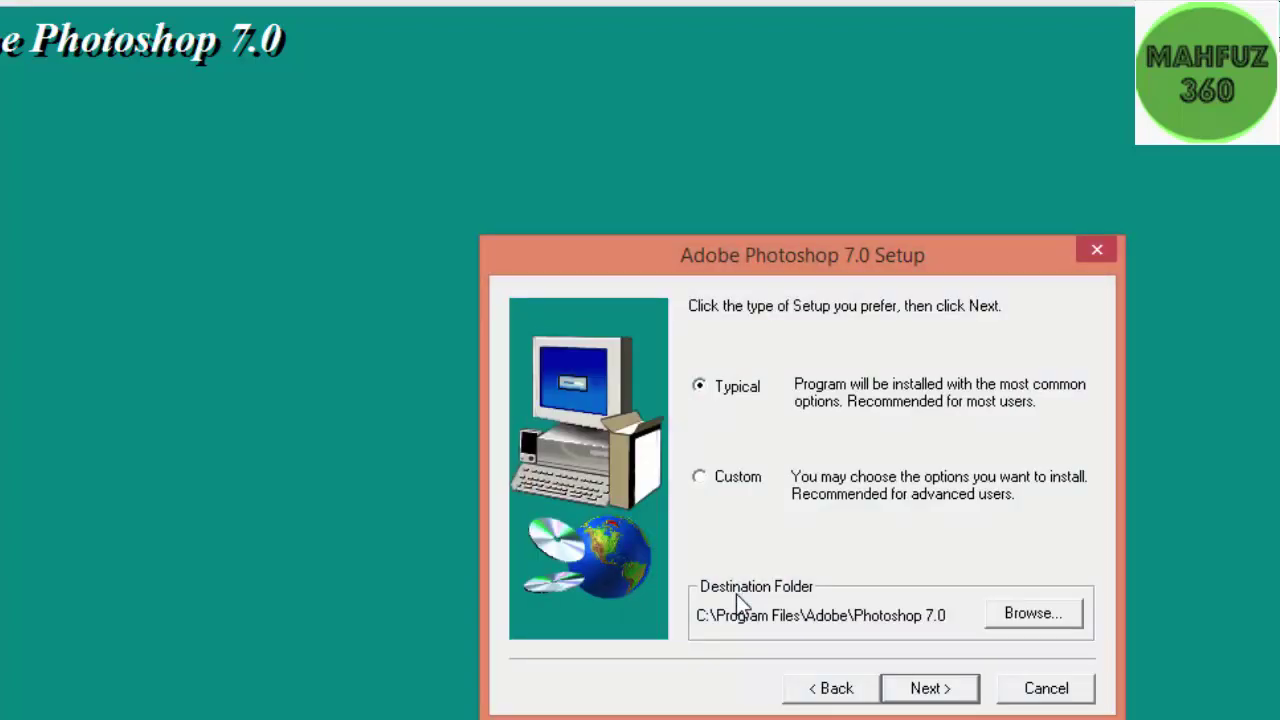
Keep the Typical setup type, the suggested destination folder and the preset file associations, and begin copying the installation files.
left_click(930, 692)
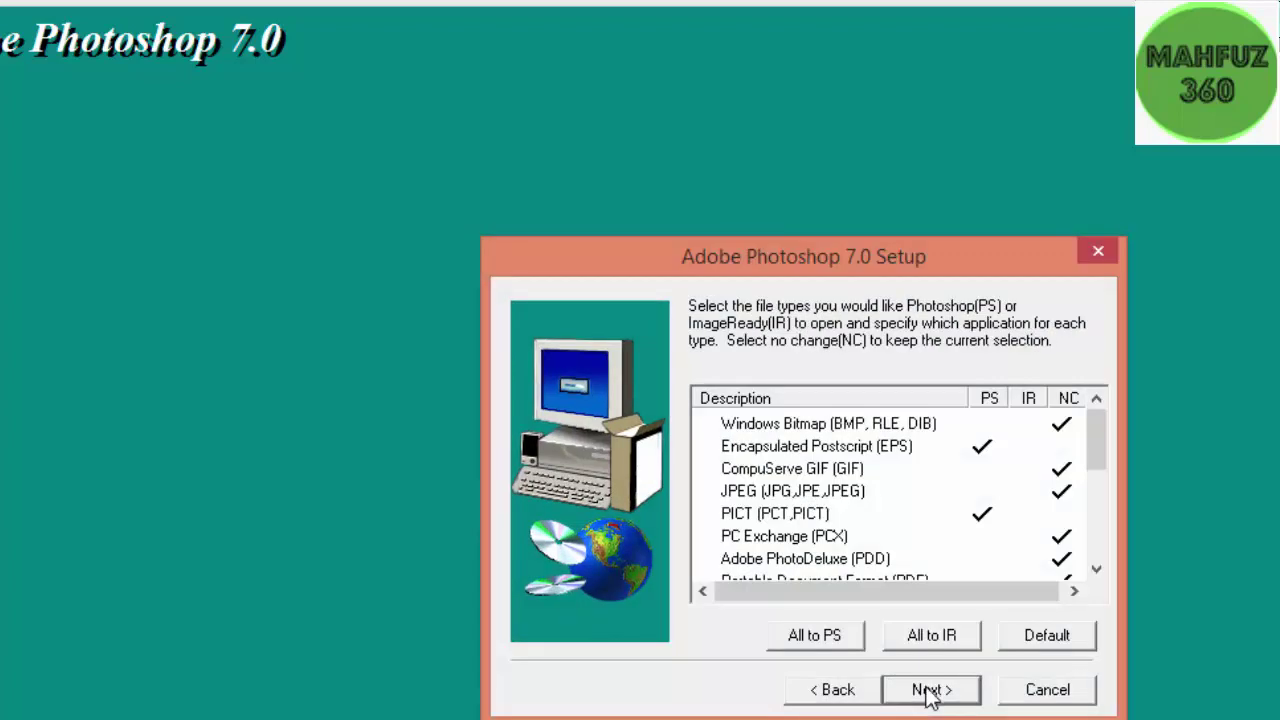
left_click(930, 692)
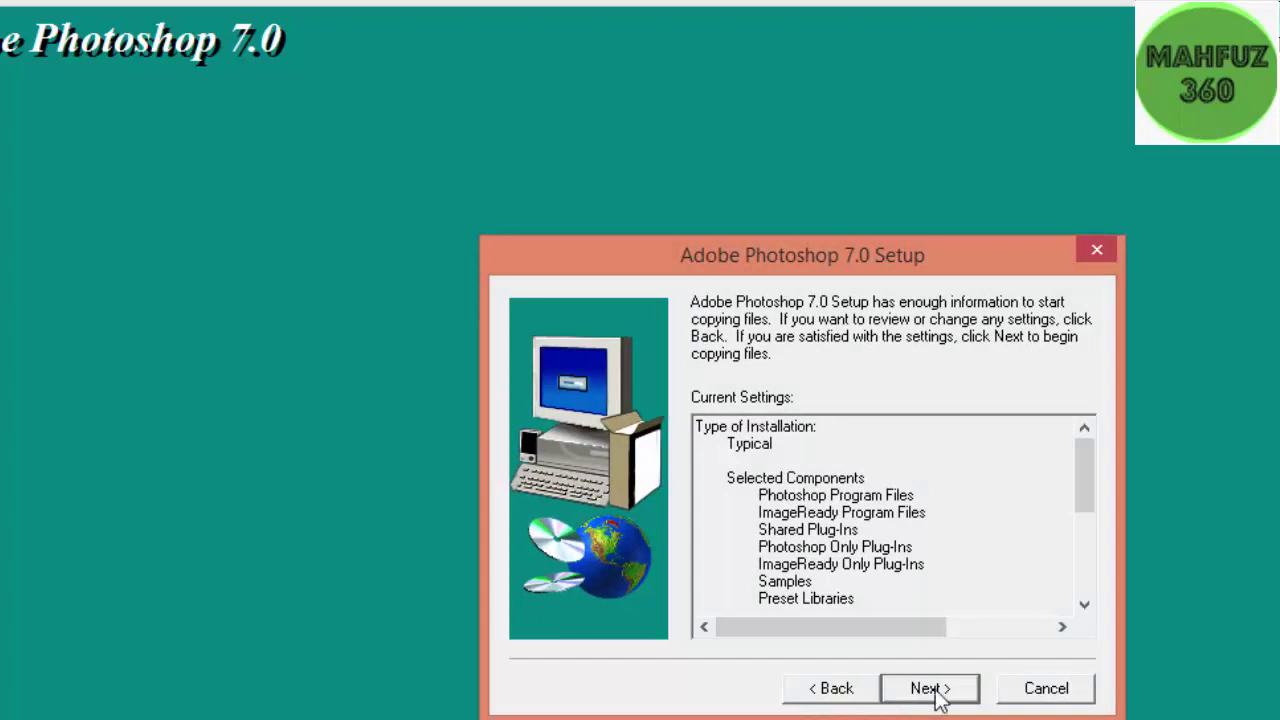
left_click(930, 690)
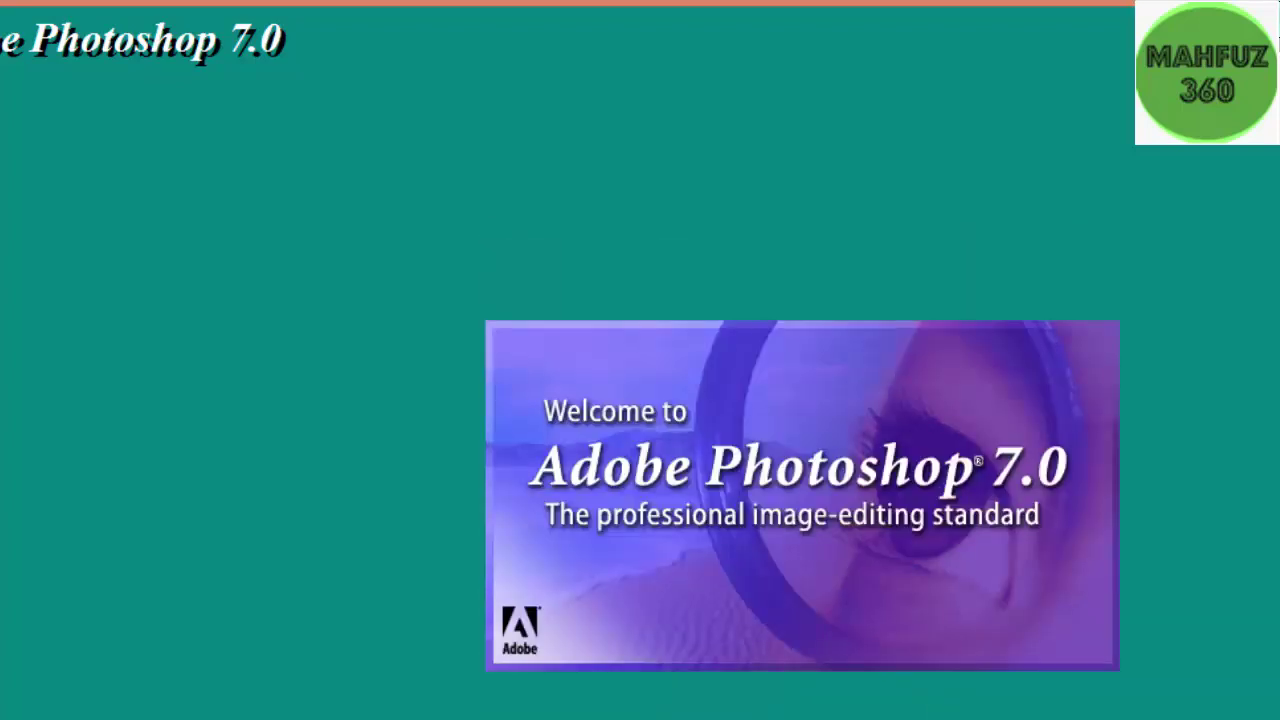